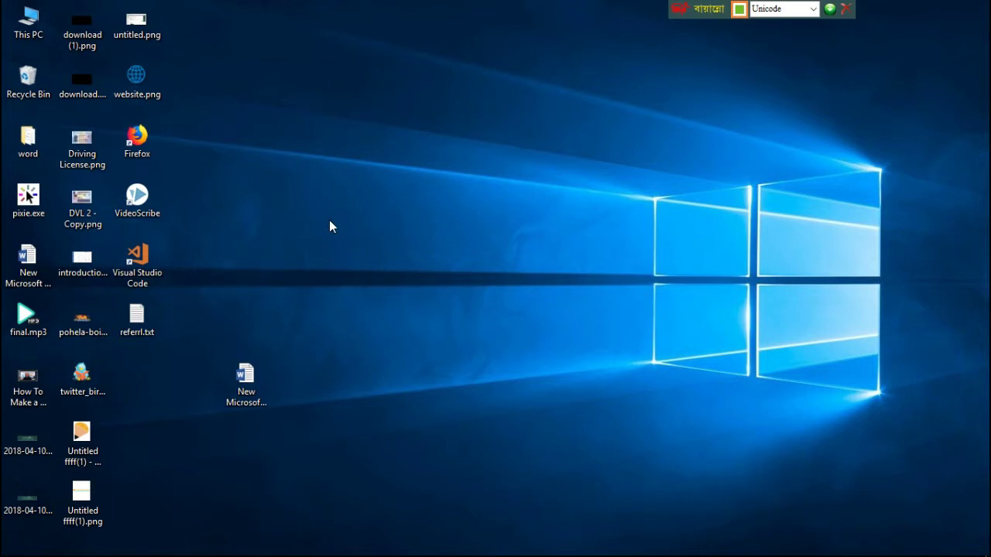
Step: Create a new Microsoft Word Document on the desktop, keeping the default name
right_click(328, 221)
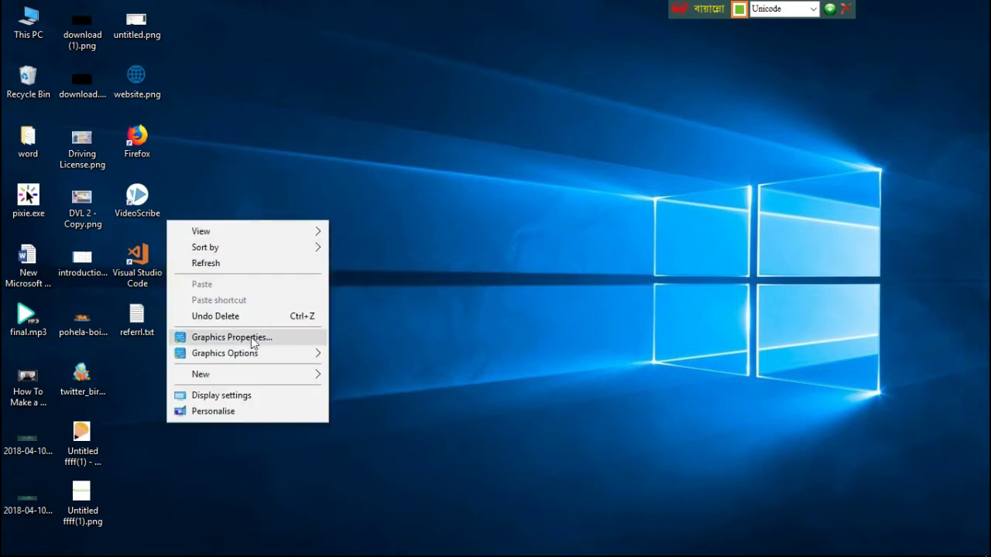
mouse_move(233, 385)
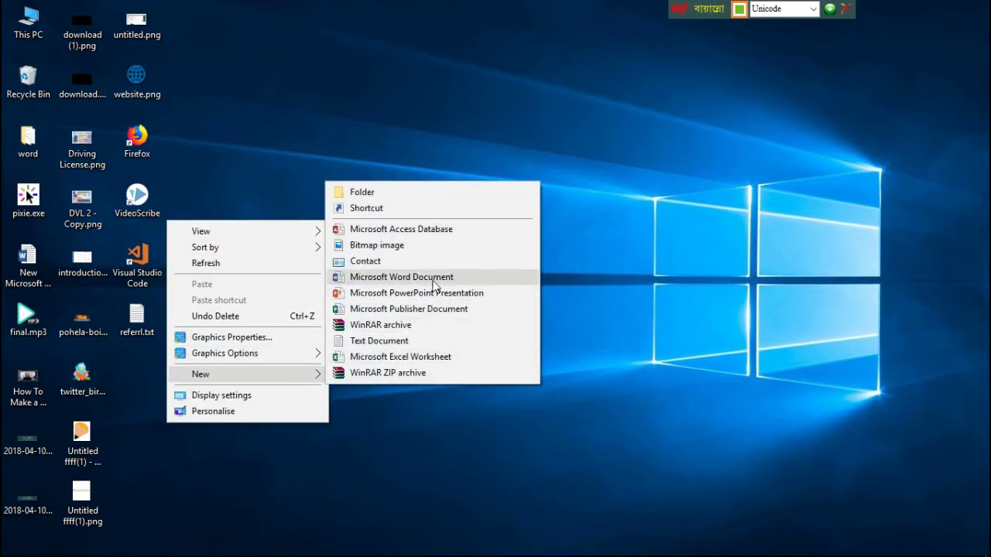
left_click(433, 281)
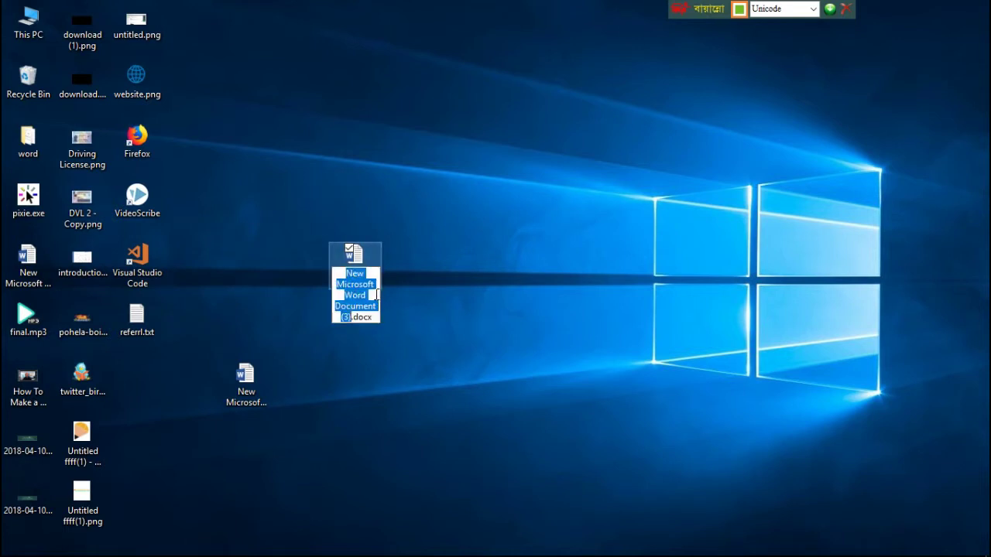
key("Return")
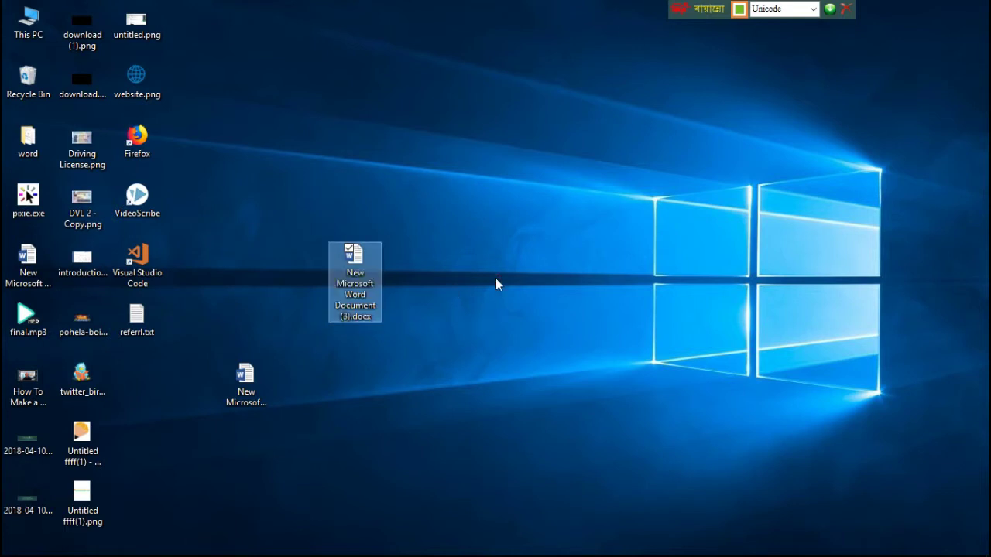
Step: Open 'New Microsoft Word Document (3).docx' from the desktop in Word 2013
double_click(360, 278)
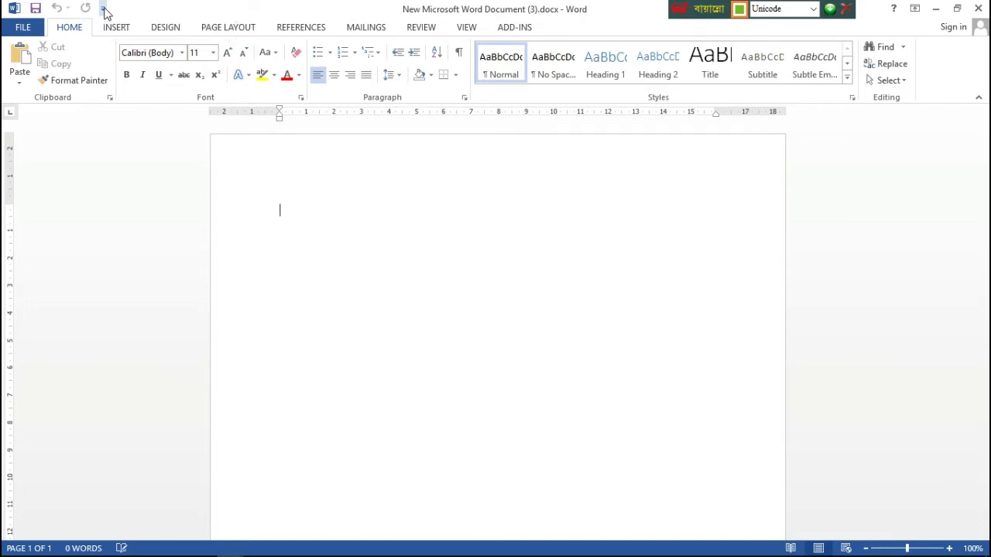
left_click(103, 9)
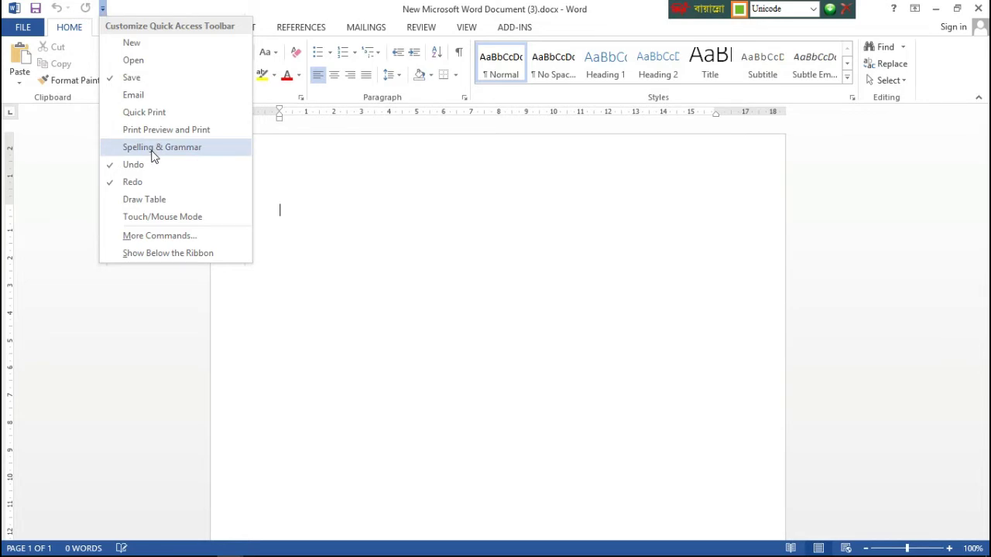
left_click(153, 148)
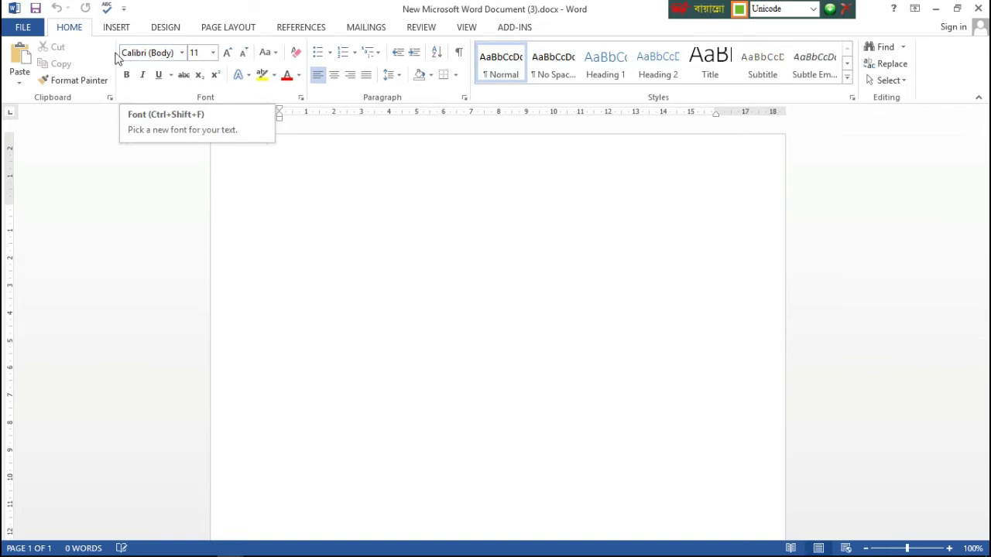
right_click(107, 11)
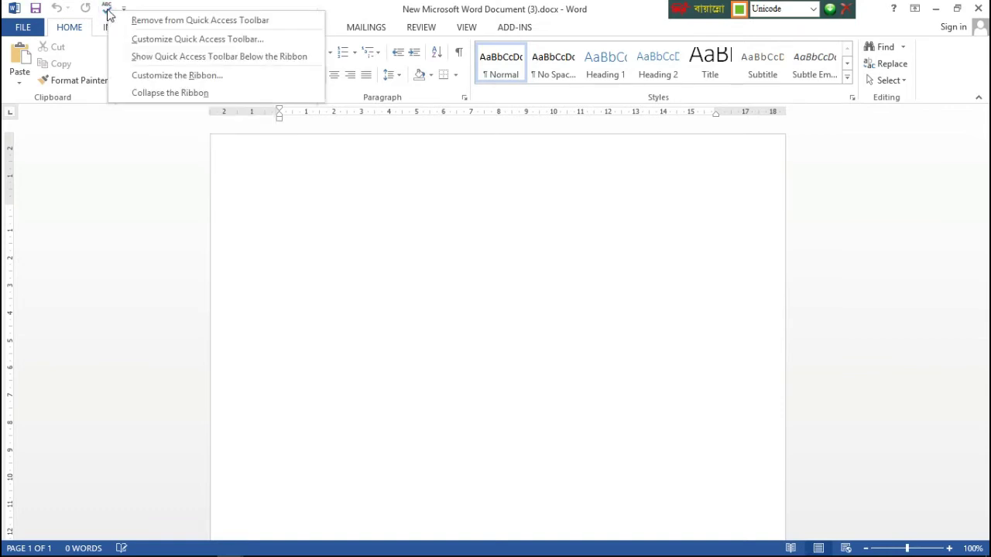
key("Escape")
left_click(106, 11)
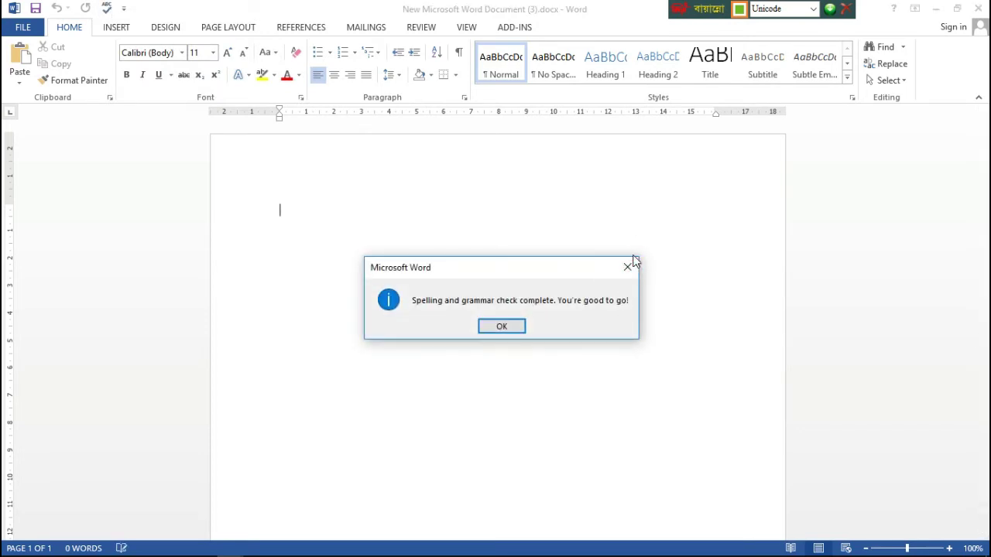
left_click(629, 267)
right_click(106, 9)
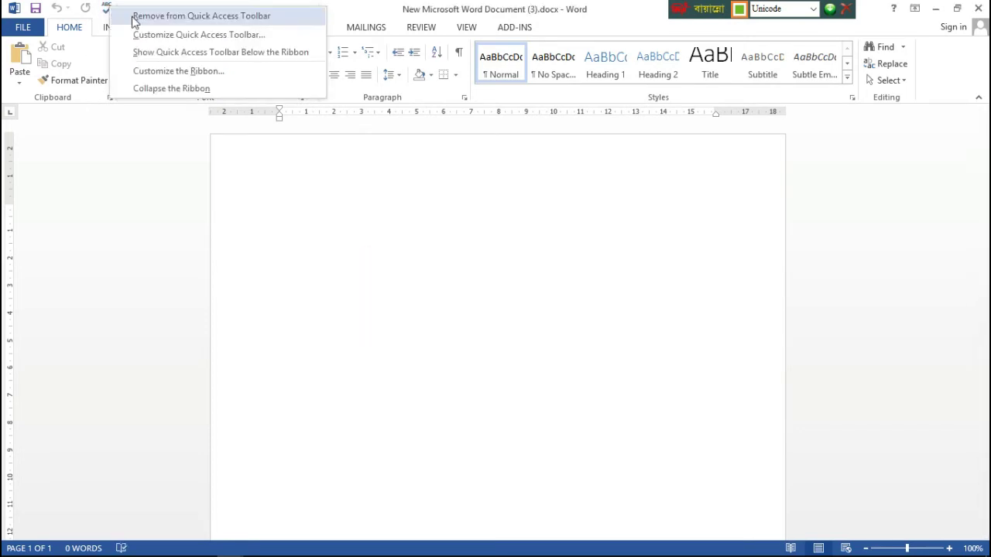
left_click(141, 17)
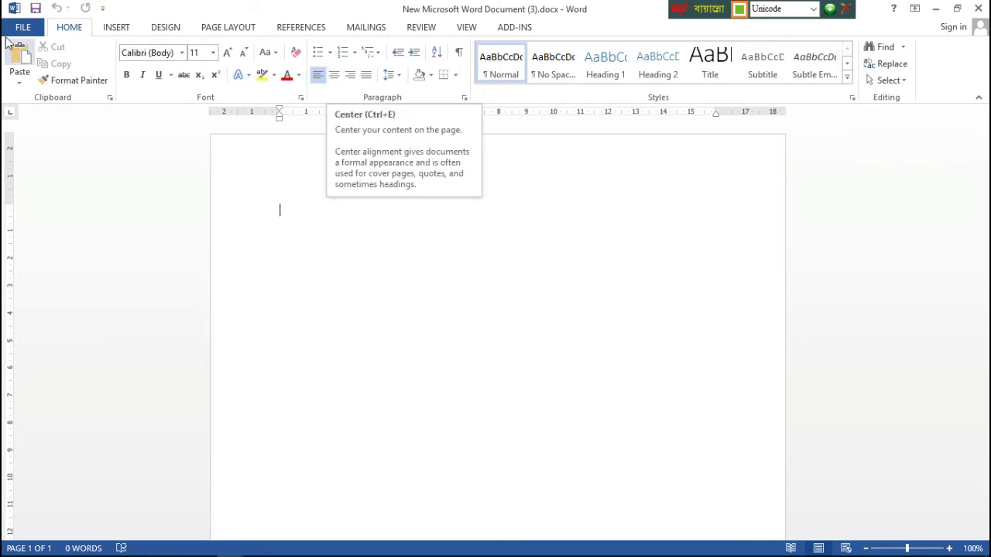
left_click(116, 28)
left_click(166, 28)
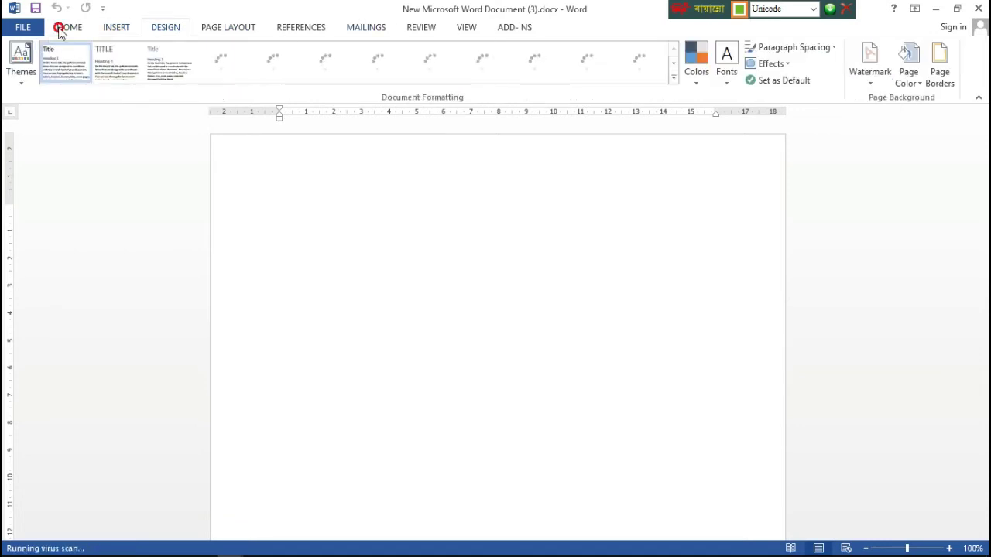
left_click(52, 30)
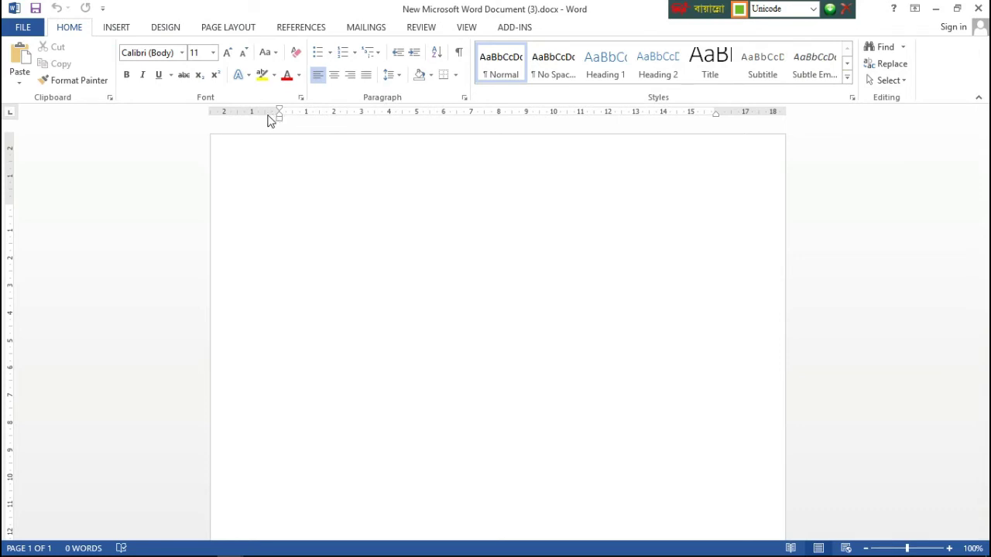
left_click(267, 115)
double_click(256, 117)
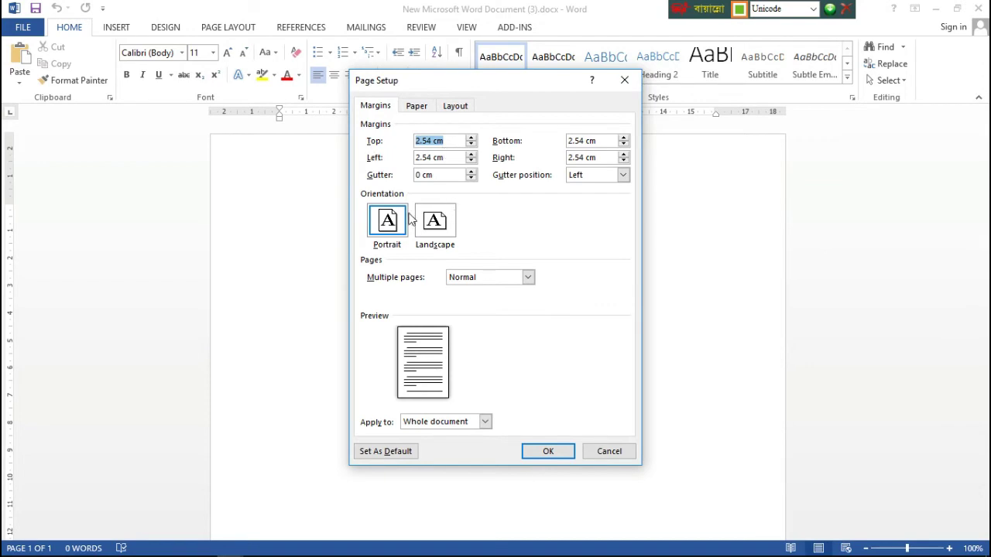
left_click(624, 81)
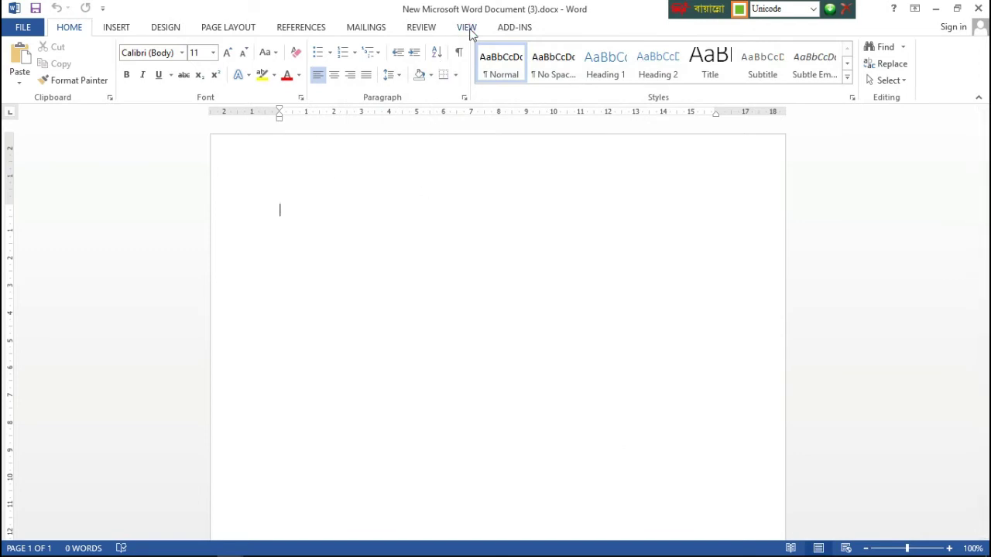
left_click(467, 28)
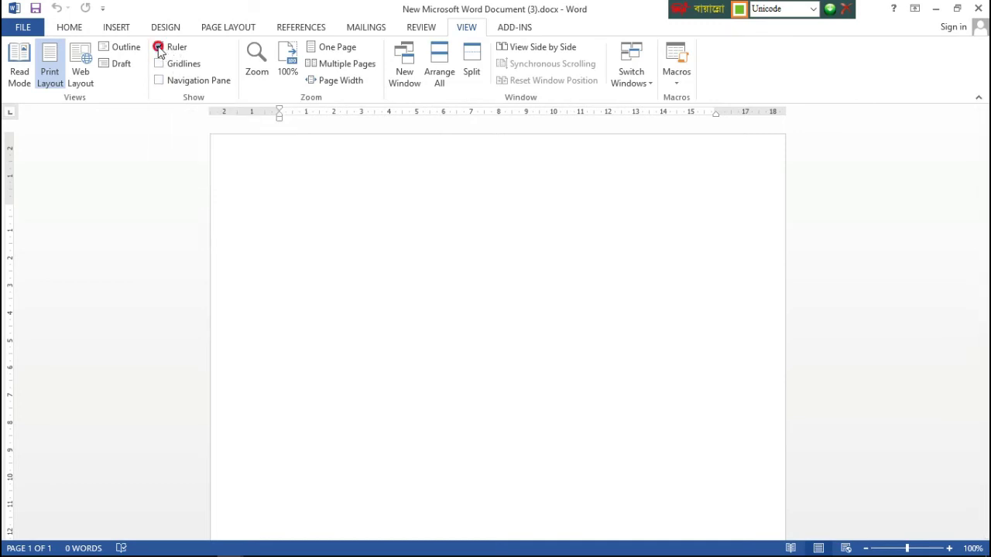
left_click(159, 47)
left_click(160, 48)
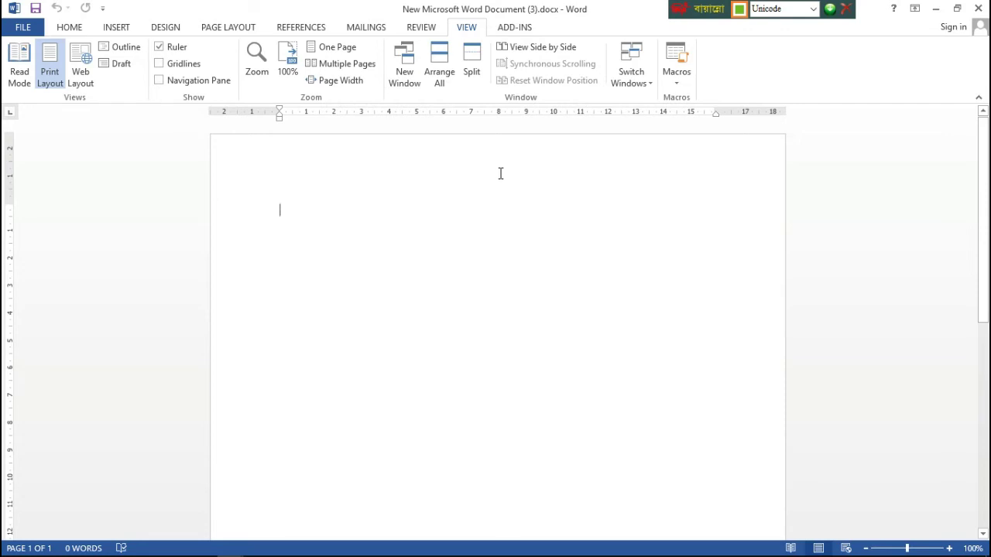
left_click(70, 31)
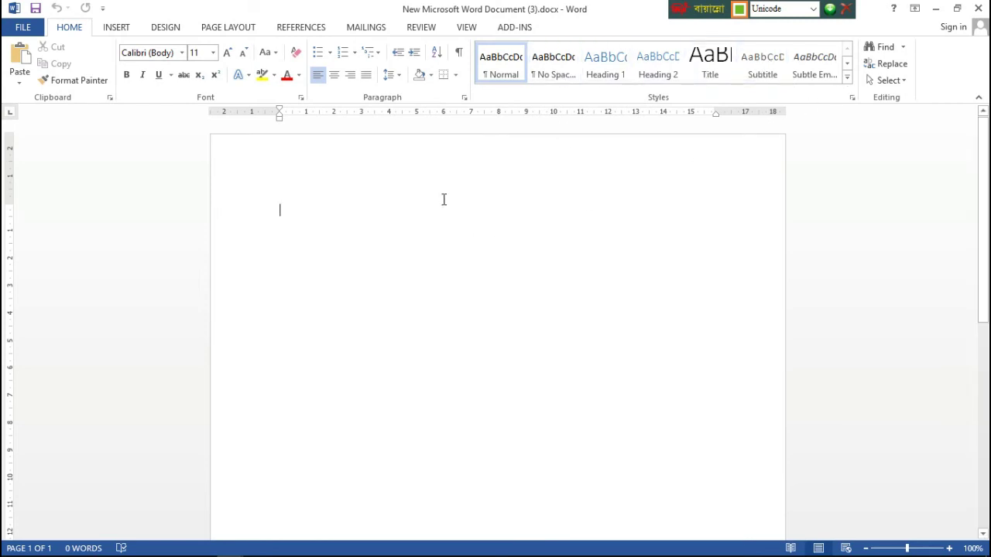
Step: Show the INSERT ribbon commands, then the DESIGN tab's style sets and page background options
left_click(119, 28)
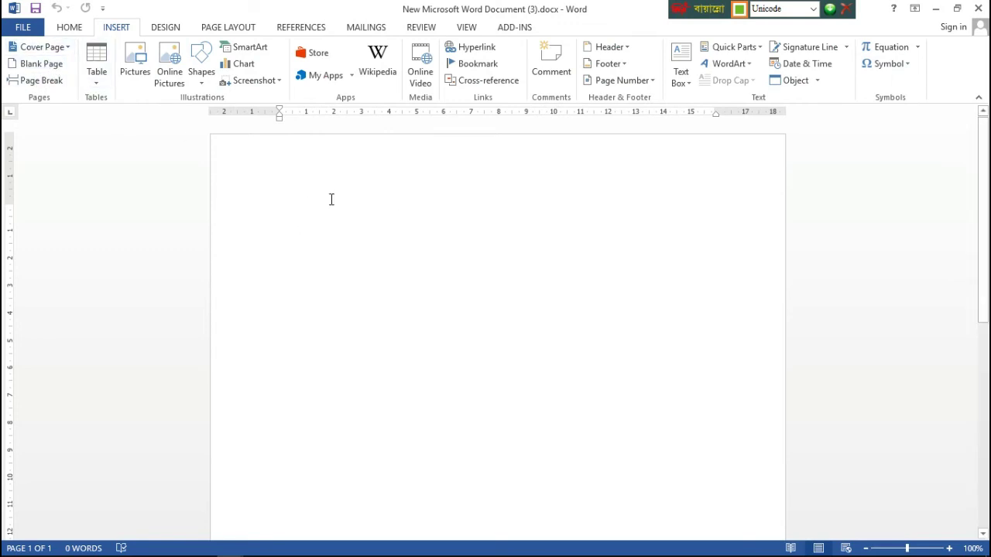
left_click(171, 28)
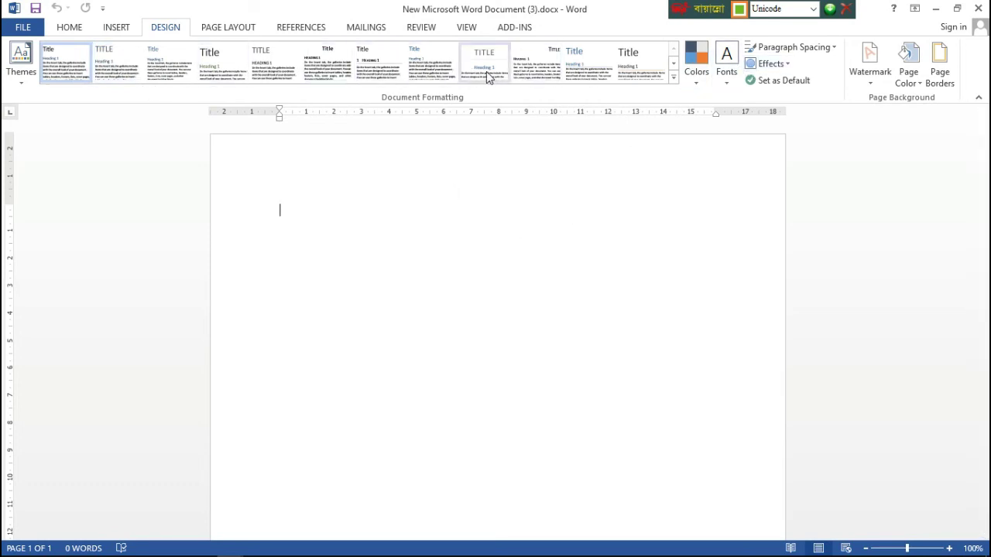
Step: View the PAGE LAYOUT ribbon, then switch to the REFERENCES ribbon options
left_click(223, 29)
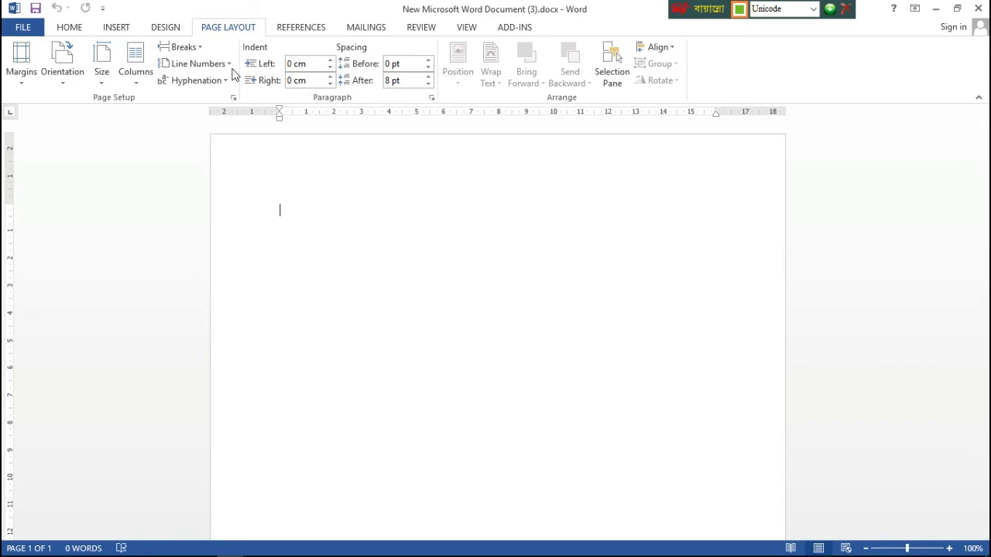
left_click(296, 211)
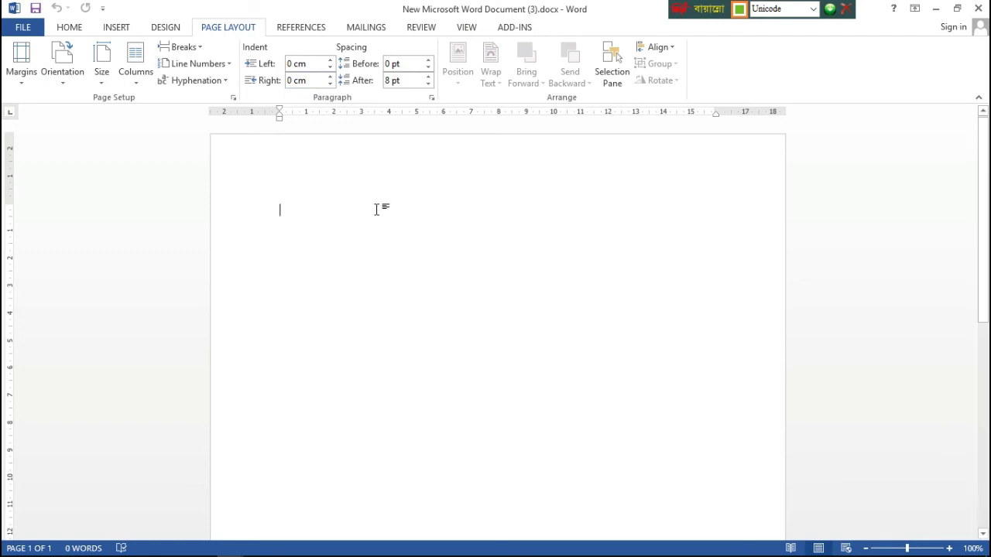
left_click(300, 28)
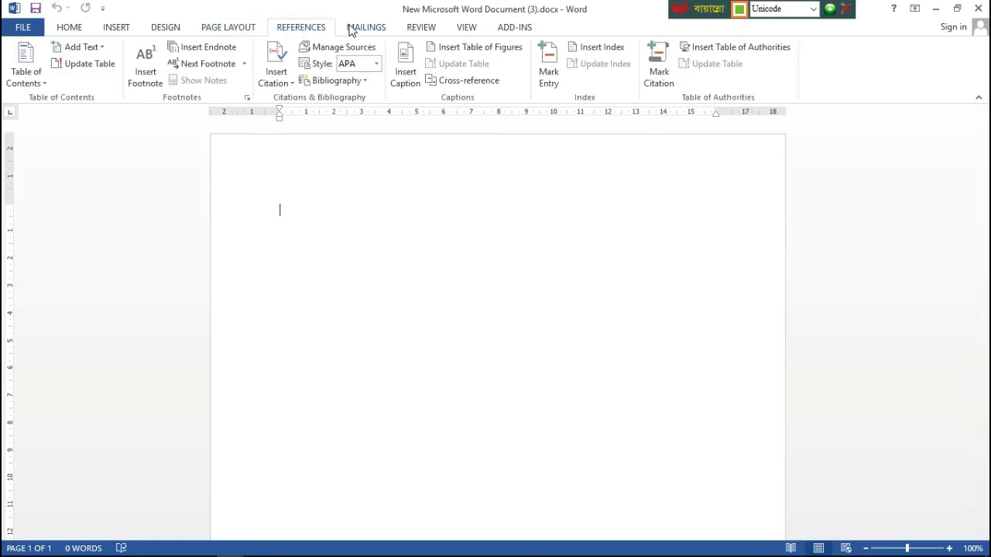
Step: Show the REVIEW ribbon with proofing, comments and Track Changes options
left_click(426, 28)
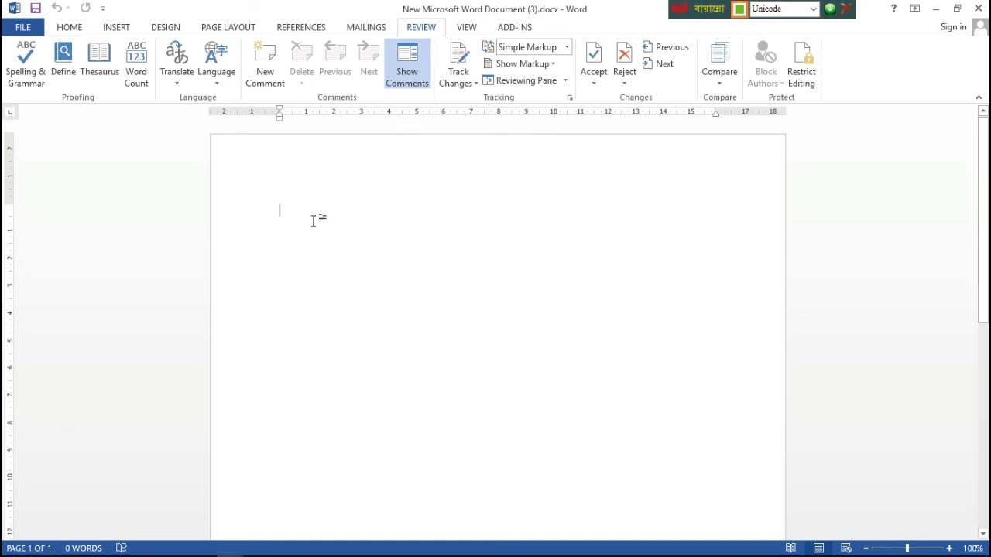
Step: Open the FILE backstage Info page for 'New Microsoft Word Document (3)'
left_click(21, 29)
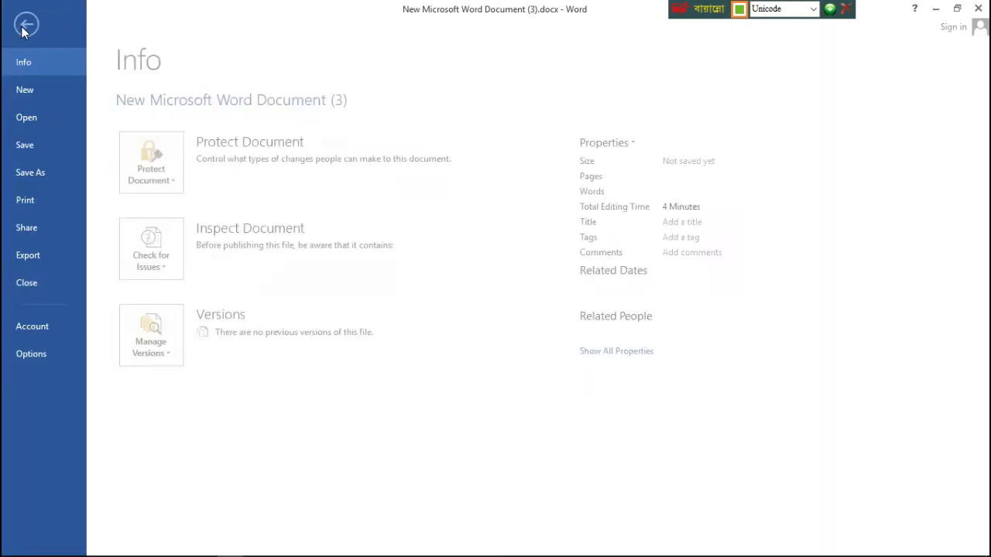